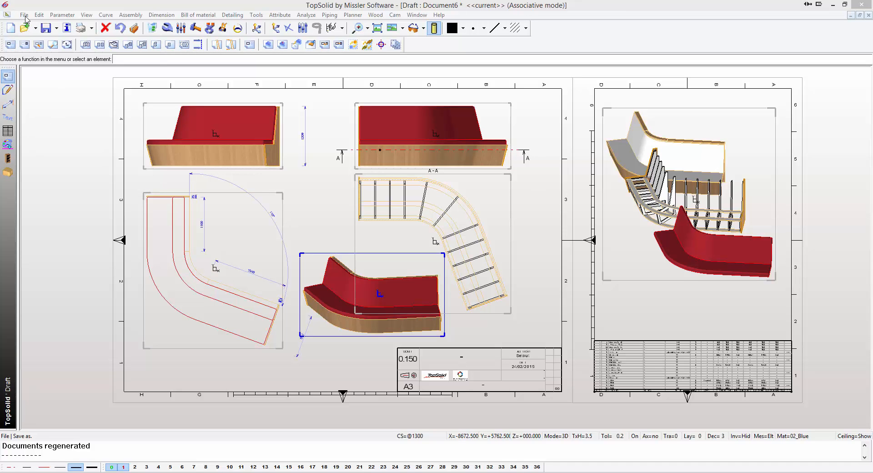
Step: Start Save as with the file type set to Acrobat Pdf 3D
left_click(23, 14)
left_click(41, 97)
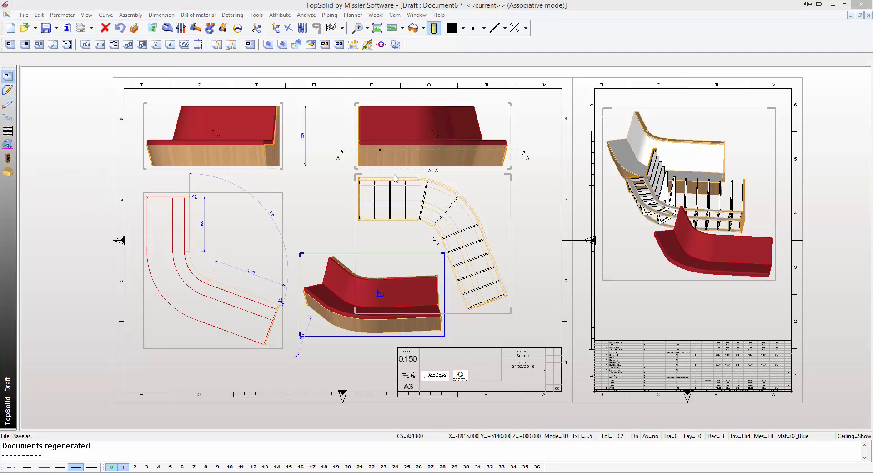
left_click(409, 383)
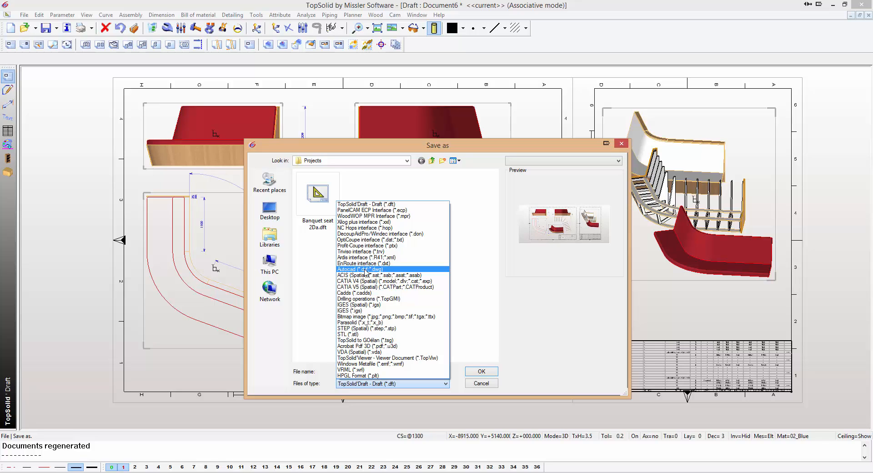
left_click(380, 346)
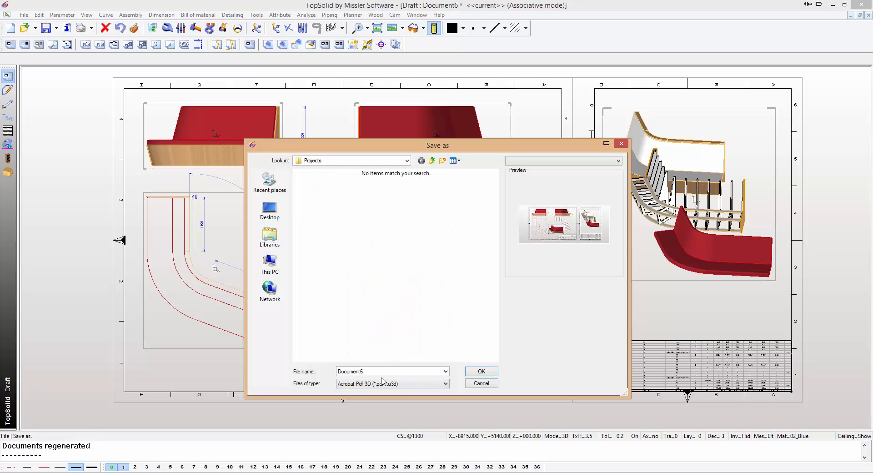
Step: Browse Desktop > TopSolid projects and reuse the name Banquet seat 2Da.pdf
left_click(269, 210)
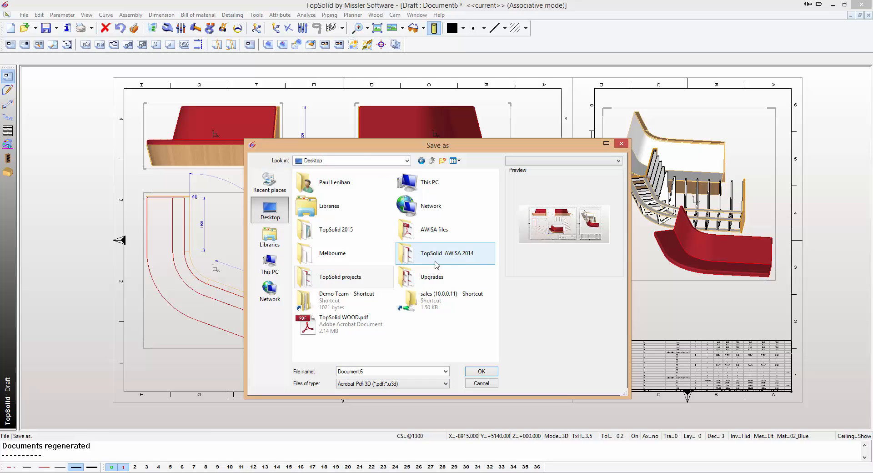
double_click(365, 283)
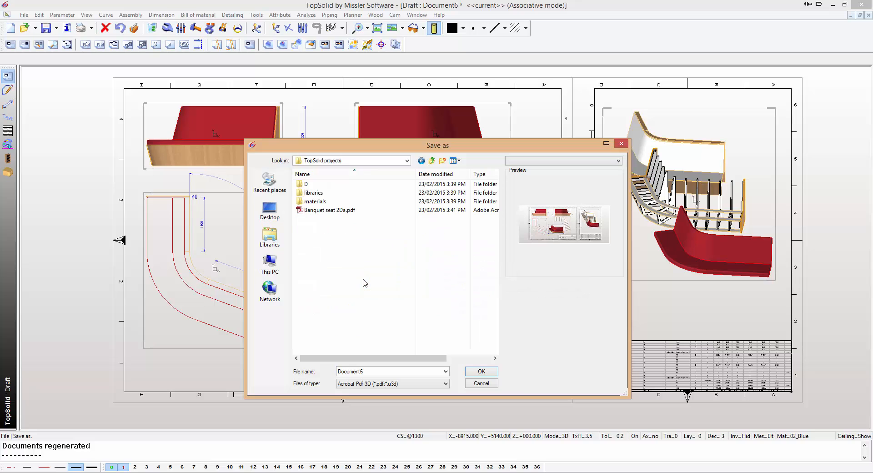
left_click(329, 212)
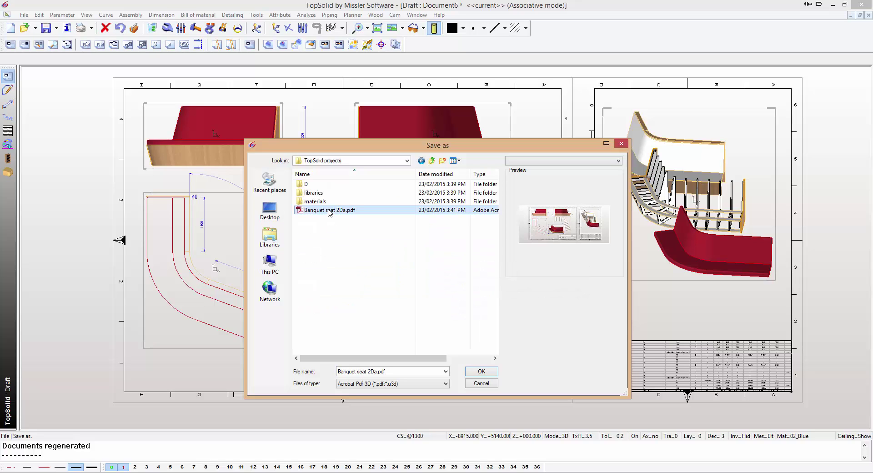
Step: Export the whole document with the lower shaded seat view as 3D, overwriting Banquet seat 2Da.pdf
left_click(481, 373)
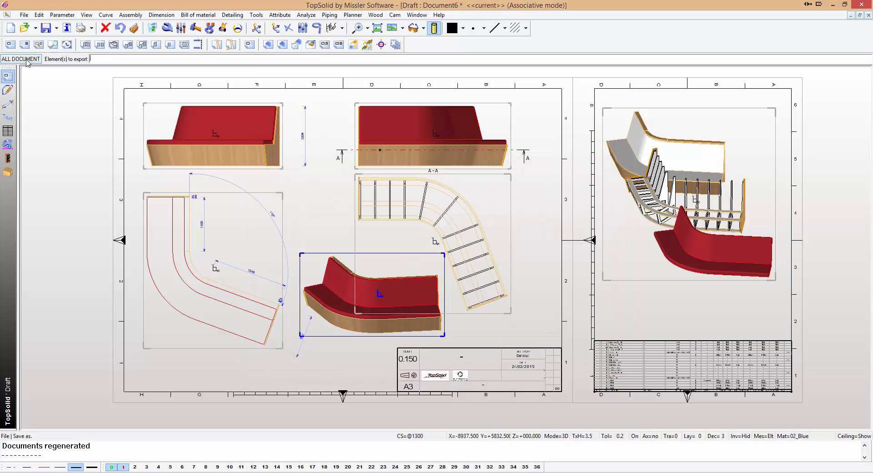
left_click(28, 63)
left_click(333, 255)
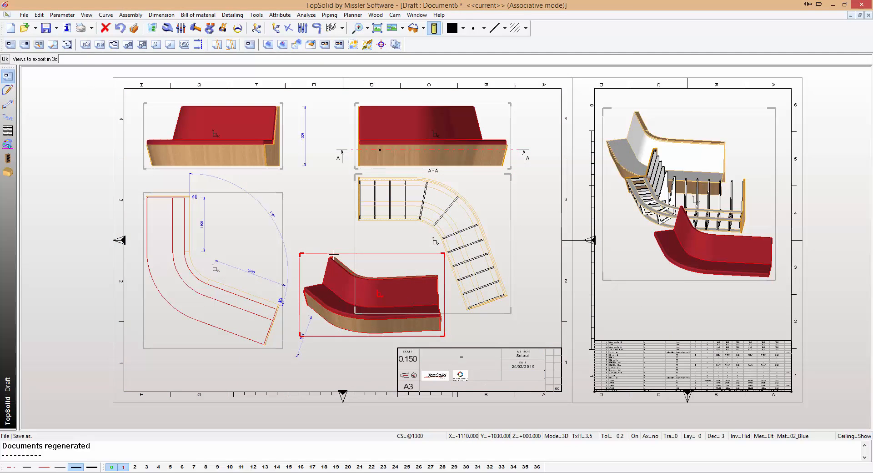
key("Return")
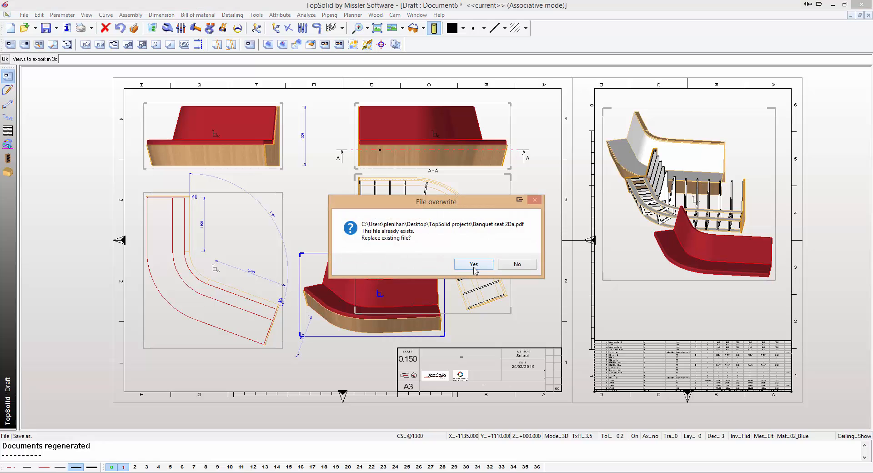
left_click(473, 266)
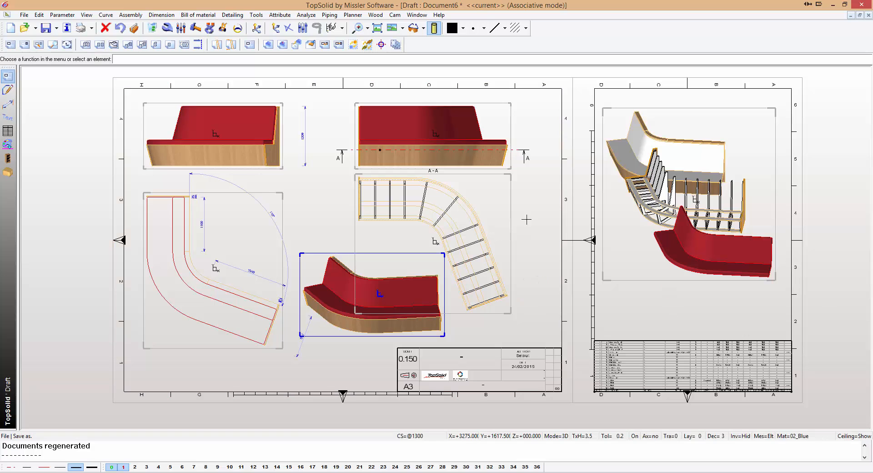
Step: Switch to Acrobat, activate the embedded 3D seat and orbit it to a new angle
left_click(845, 4)
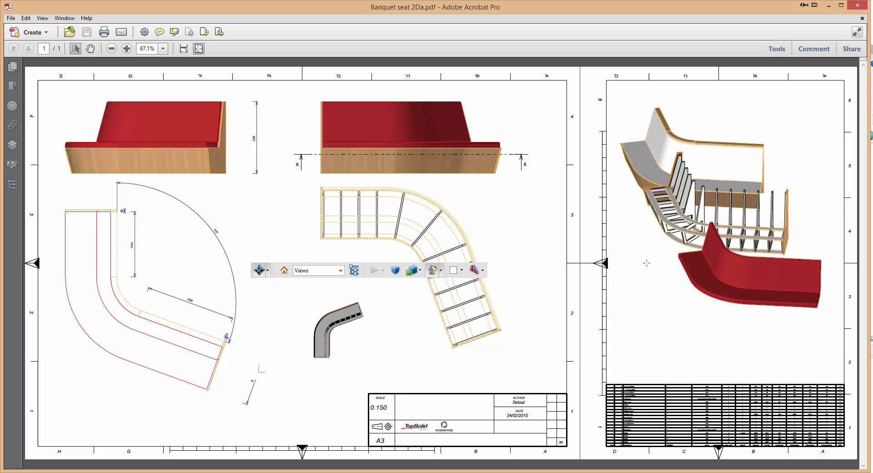
mouse_move(336, 326)
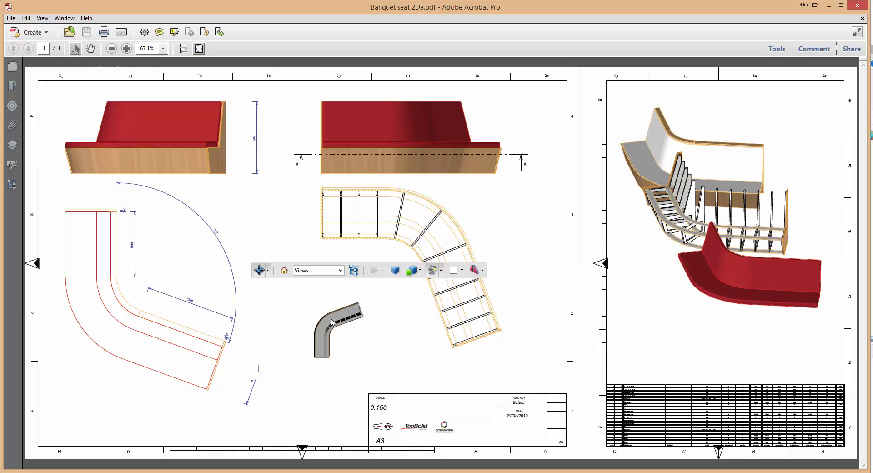
left_click_drag(338, 314, 355, 368)
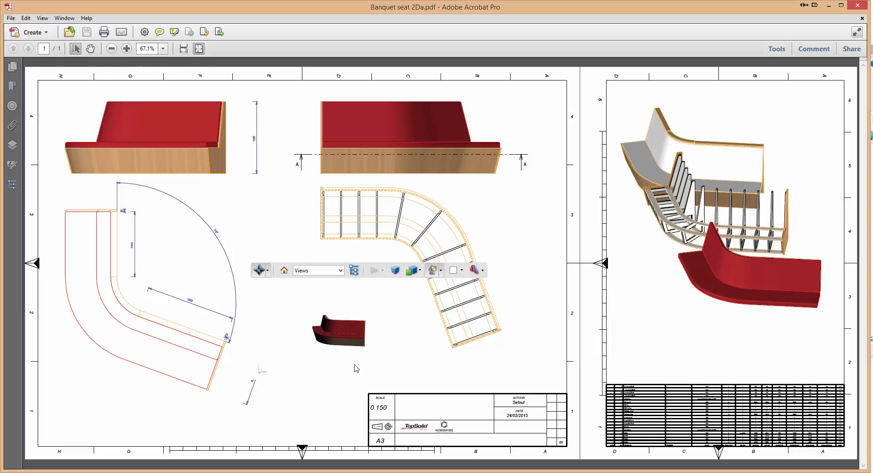
mouse_move(333, 335)
left_mouse_down()
mouse_move(382, 347)
mouse_move(345, 342)
left_mouse_up()
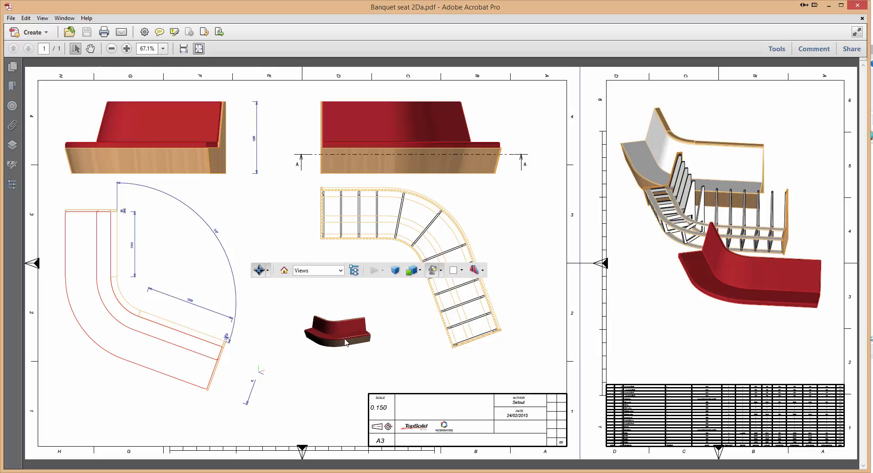
scroll(341, 344, "up", 2)
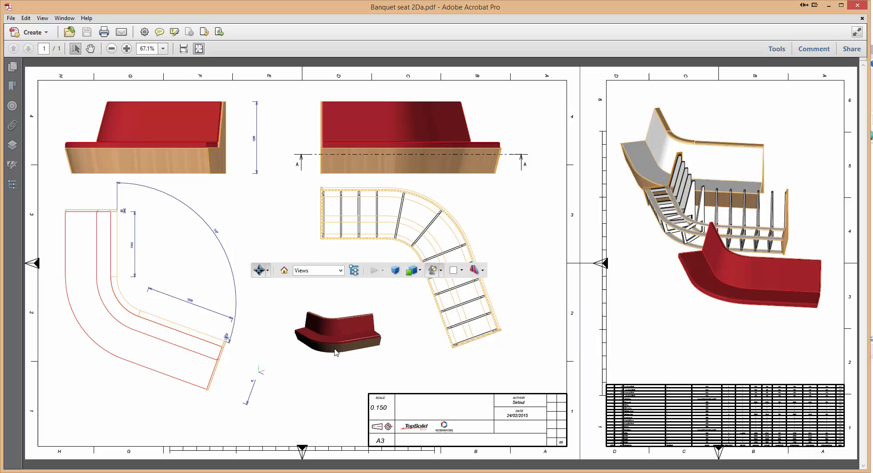
scroll(334, 355, "up", 2)
scroll(334, 351, "up", 2)
scroll(334, 350, "up", 1)
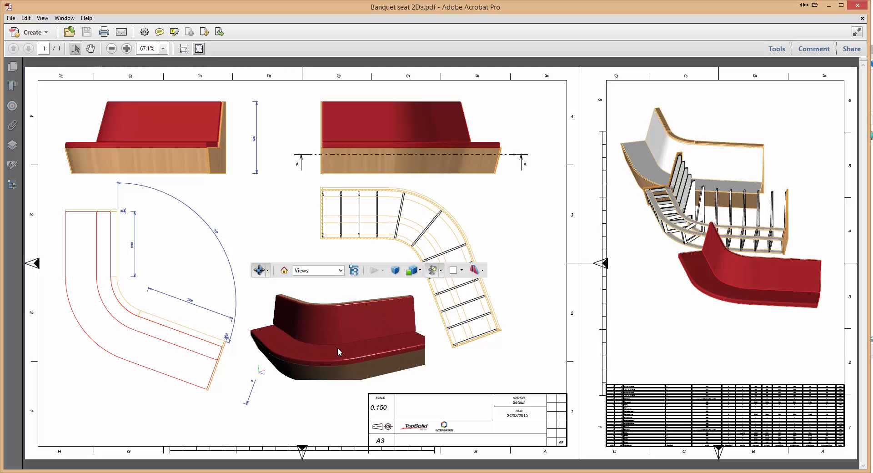
left_click_drag(342, 349, 409, 353)
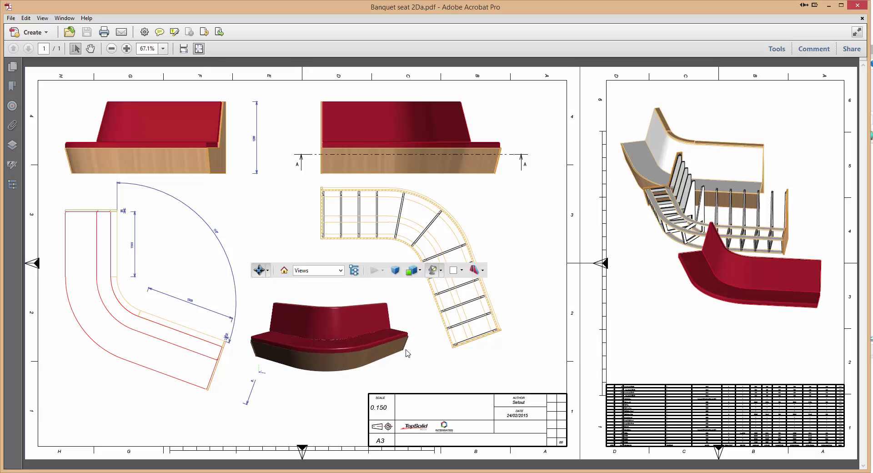
Step: Enable a cross section on the seat and bring up its Cross Section Properties
left_click(483, 271)
left_click(477, 284)
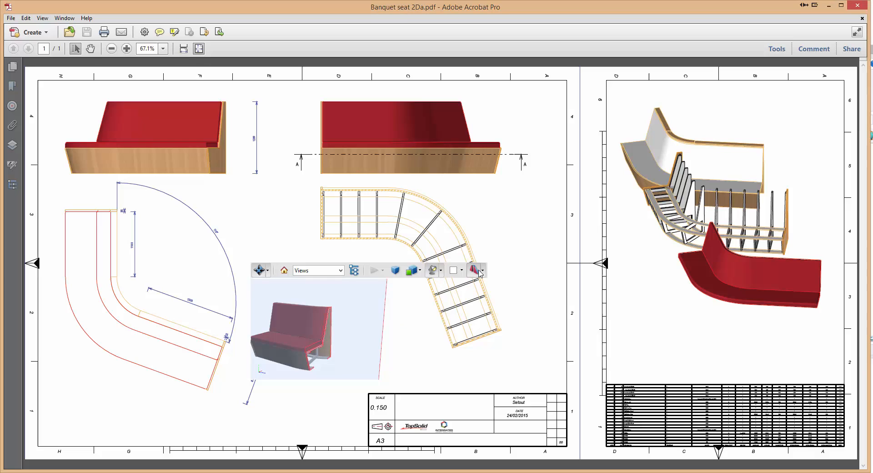
left_click(483, 270)
left_click(491, 294)
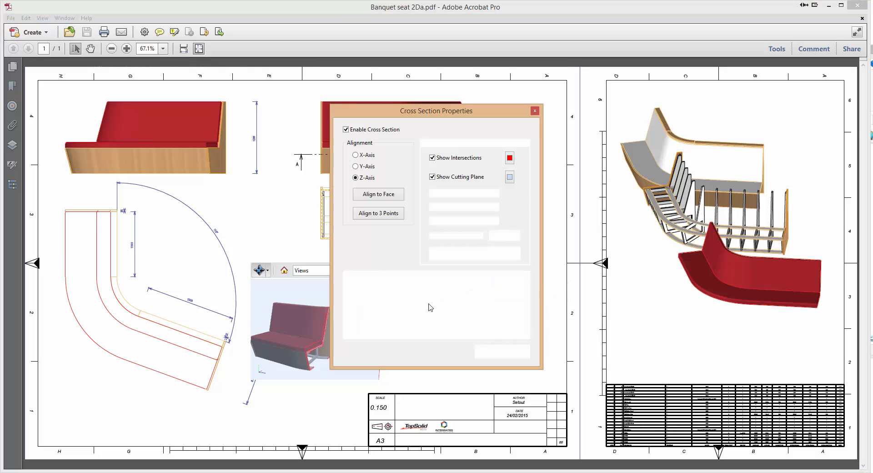
left_click_drag(454, 113, 611, 125)
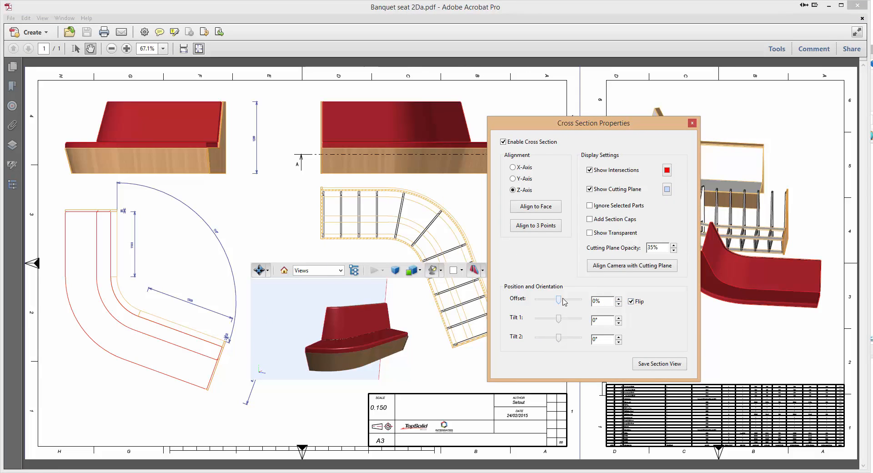
Step: Flip the section side, switch the cut to the Y-Axis and set the plane offset to 40%
left_click(632, 302)
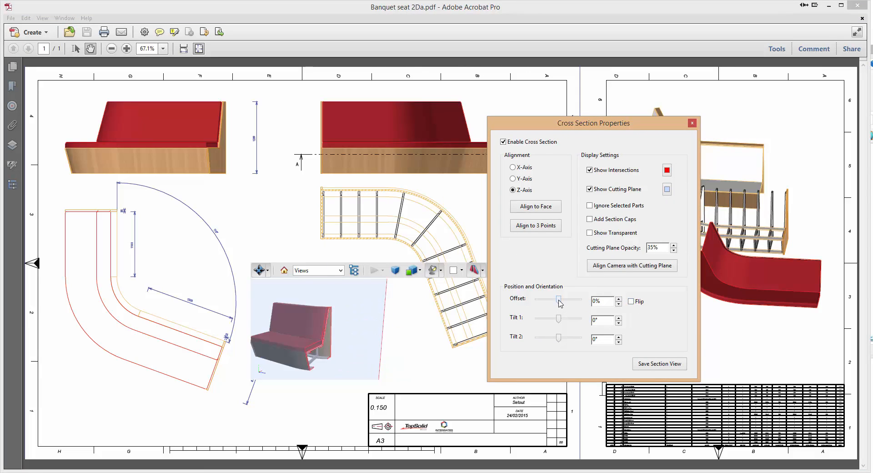
mouse_move(559, 302)
left_mouse_down()
mouse_move(545, 303)
mouse_move(574, 305)
mouse_move(565, 304)
left_mouse_up()
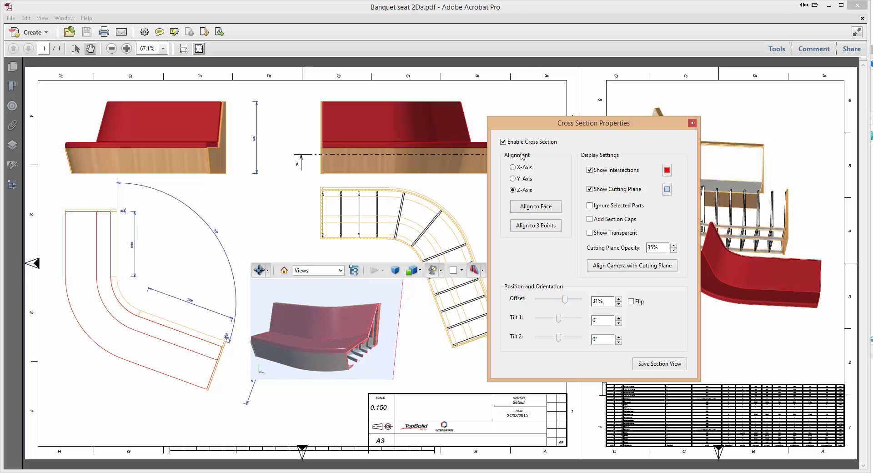
left_click(518, 180)
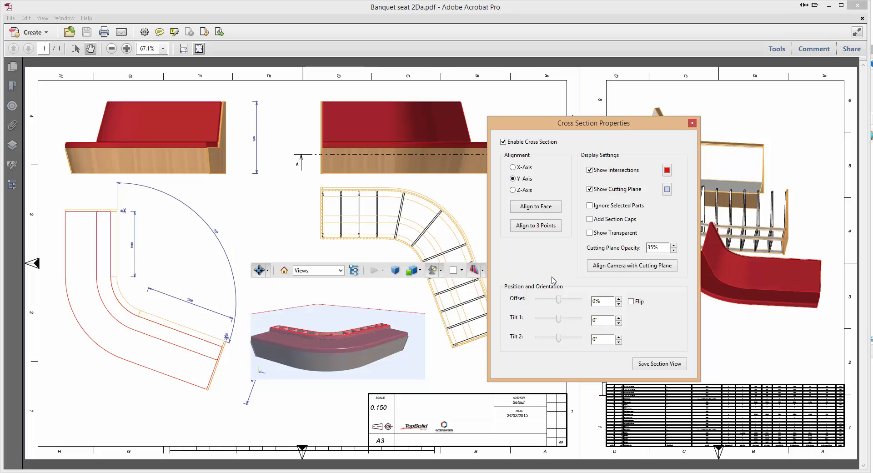
left_click_drag(559, 301, 556, 299)
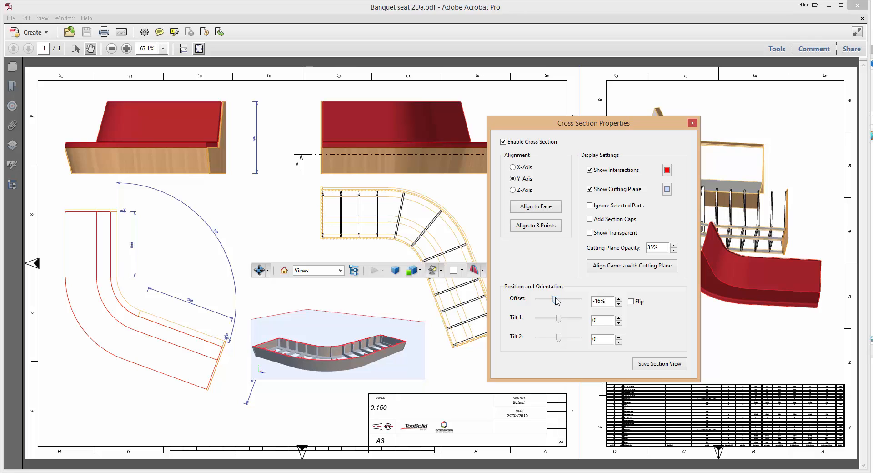
left_click_drag(556, 301, 567, 302)
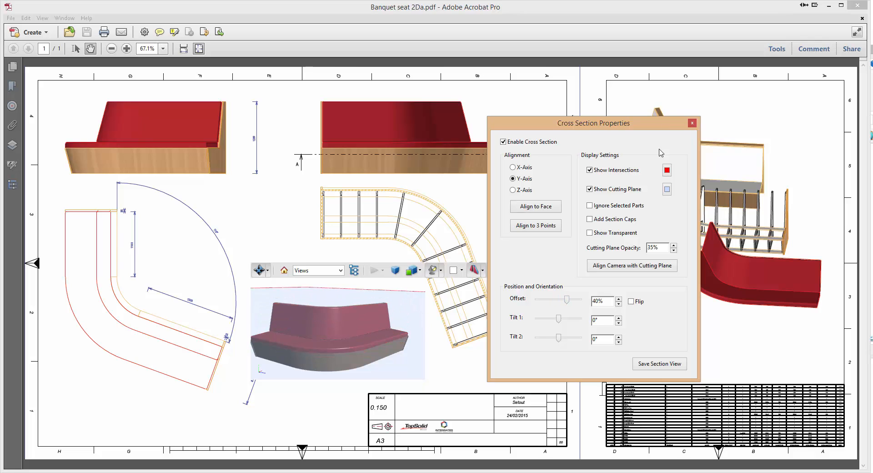
Step: Close the section settings and turn the cross section off
left_click(692, 126)
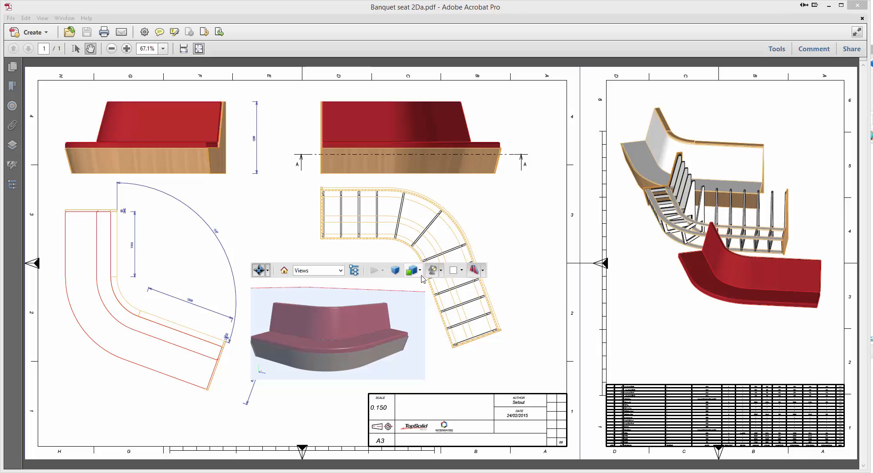
left_click(482, 271)
left_click(501, 286)
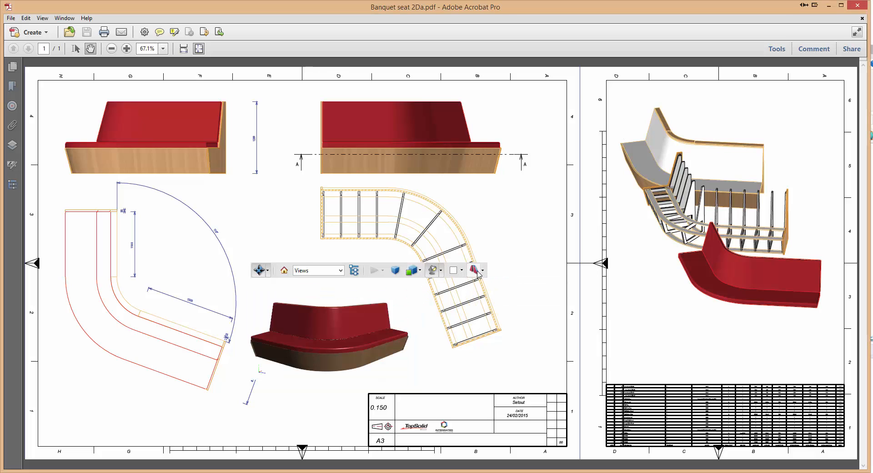
Step: Change the render mode, briefly to Transparent Bounding Box, then to Transparent
left_click(420, 271)
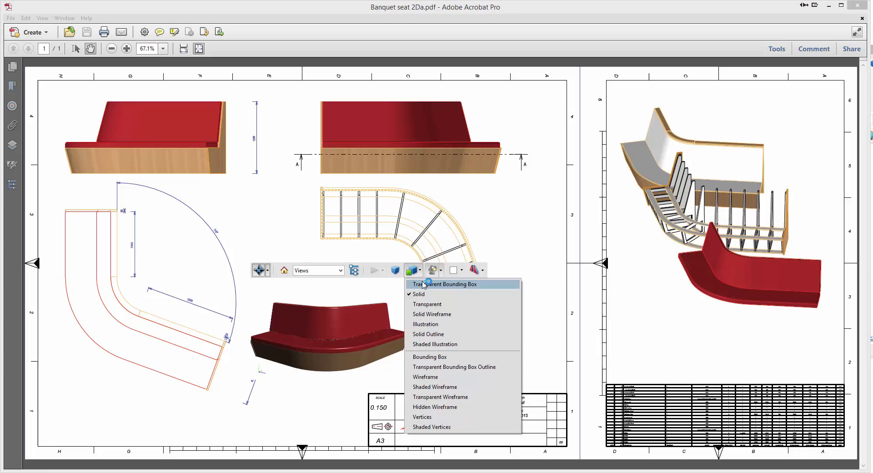
left_click(422, 286)
left_click(420, 270)
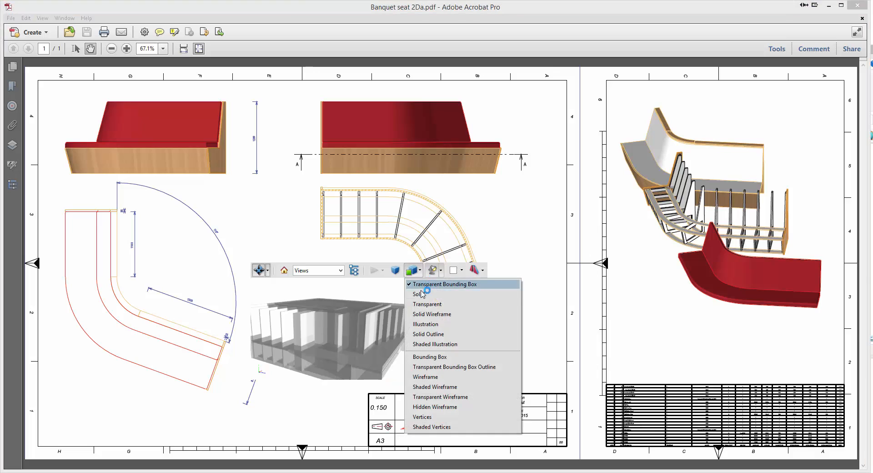
left_click(424, 305)
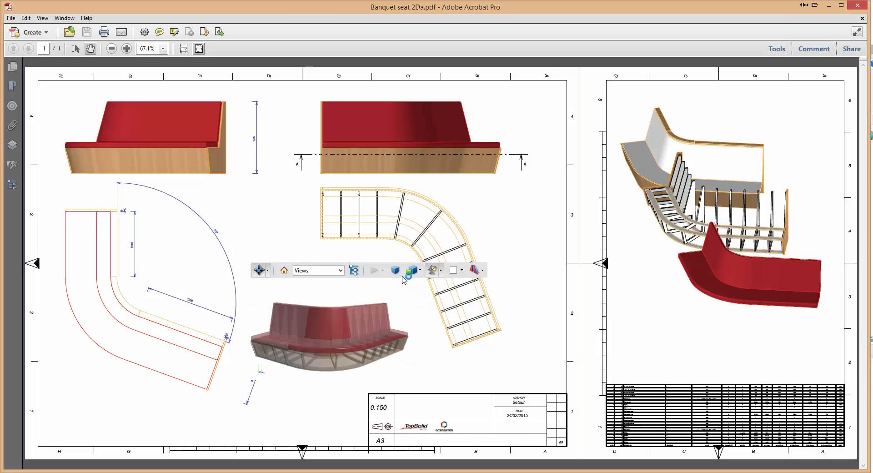
Step: Show the Model Tree and set the seat back to Solid rendering
left_click(357, 272)
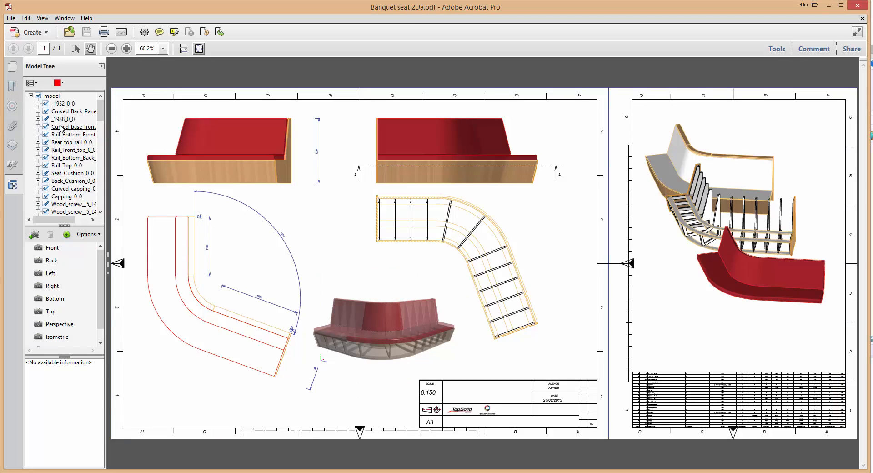
mouse_move(100, 117)
left_mouse_down()
mouse_move(100, 137)
mouse_move(101, 116)
left_mouse_up()
scroll(101, 137, "down", 3)
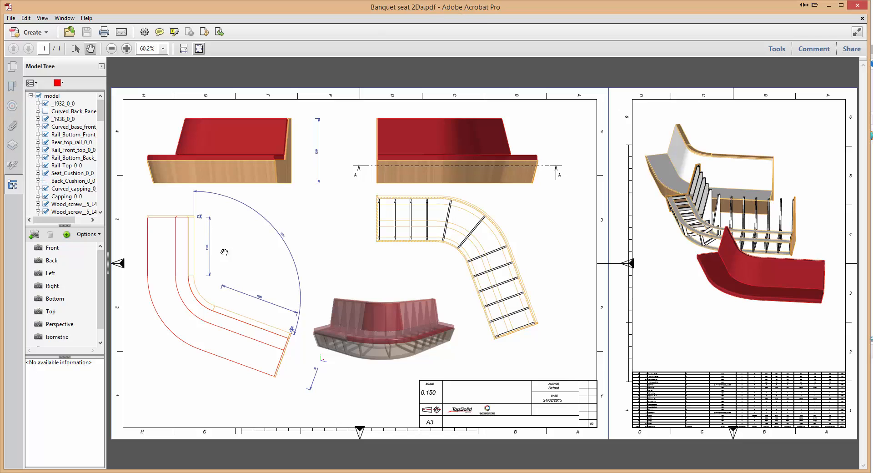
mouse_move(490, 275)
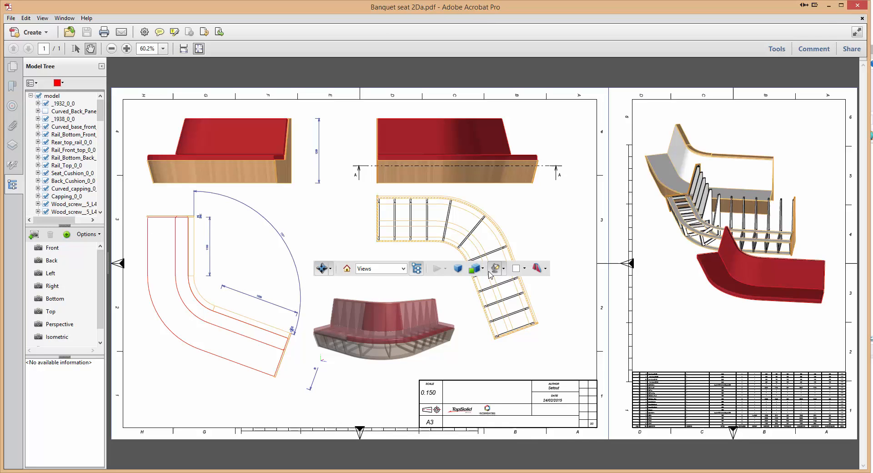
left_click(493, 270)
left_click(488, 292)
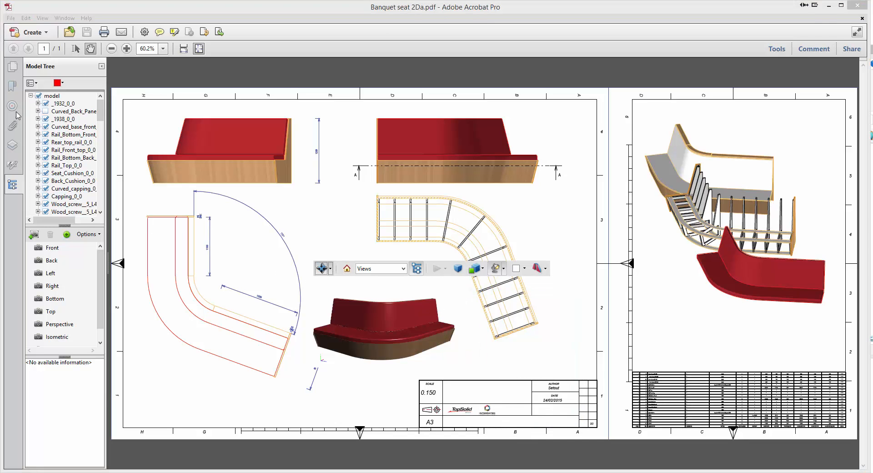
left_click(47, 135)
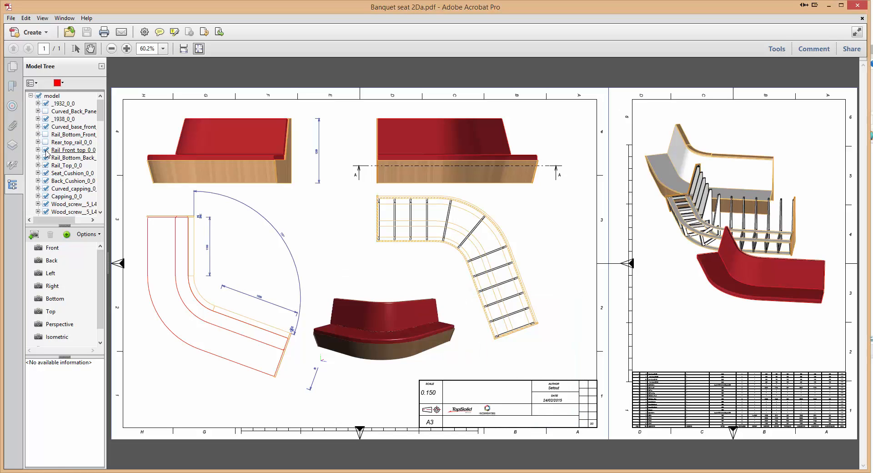
Step: Hide Seat_Cushion_0_0, Back_Cushion_0_0 and a rail part, and show the _1938_0_0 frame pieces
left_click(46, 173)
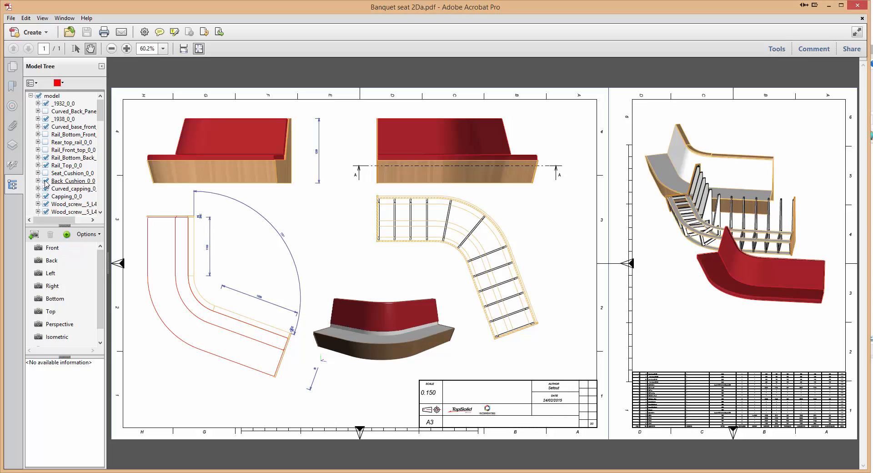
left_click(45, 180)
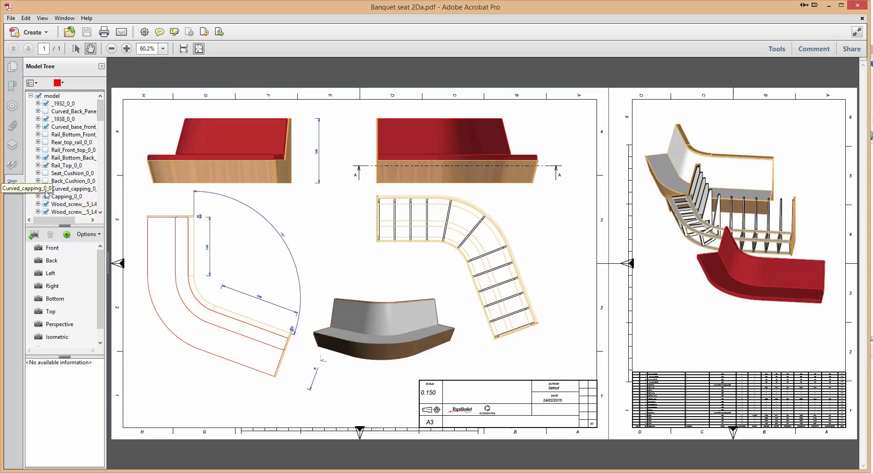
left_click(45, 158)
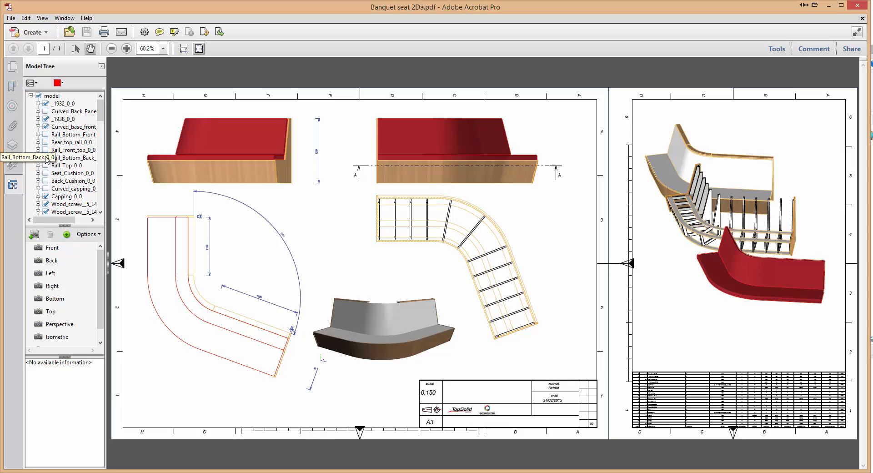
left_click(46, 134)
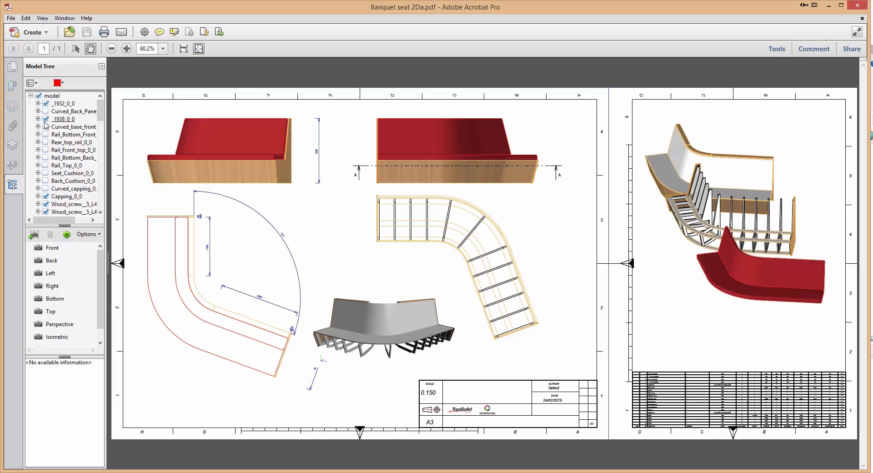
scroll(394, 370, "up", 3)
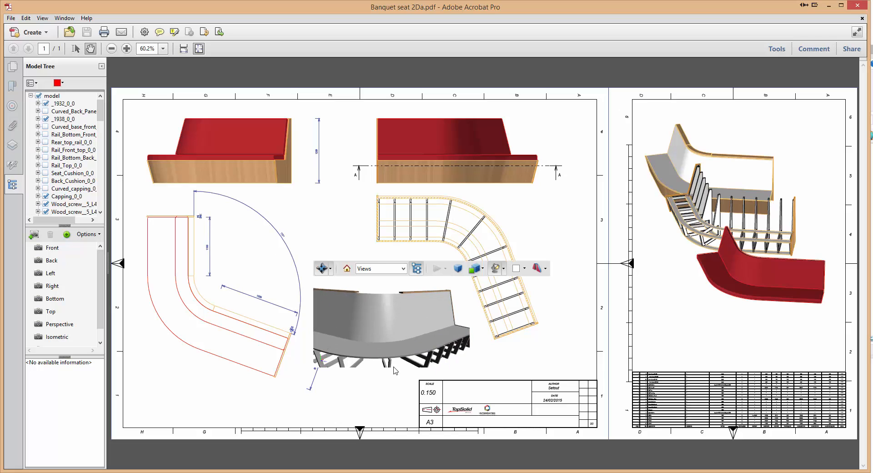
Step: Orbit the stripped-down seat from below up to a view of its curved back face-on
mouse_move(394, 368)
left_mouse_down()
mouse_move(381, 313)
mouse_move(422, 341)
left_mouse_up()
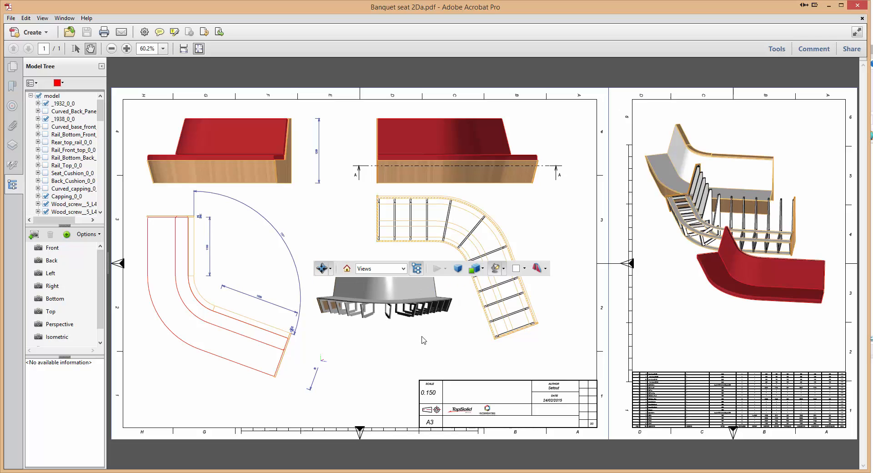
left_click_drag(386, 298, 432, 313)
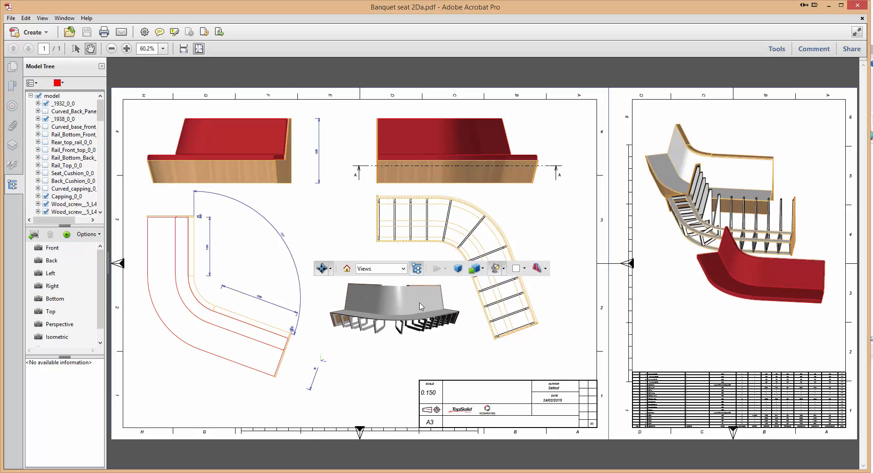
left_click_drag(425, 309, 421, 313)
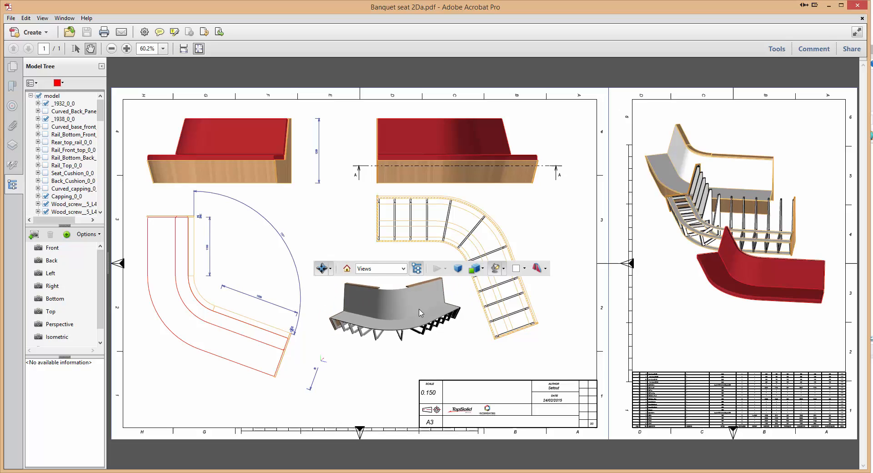